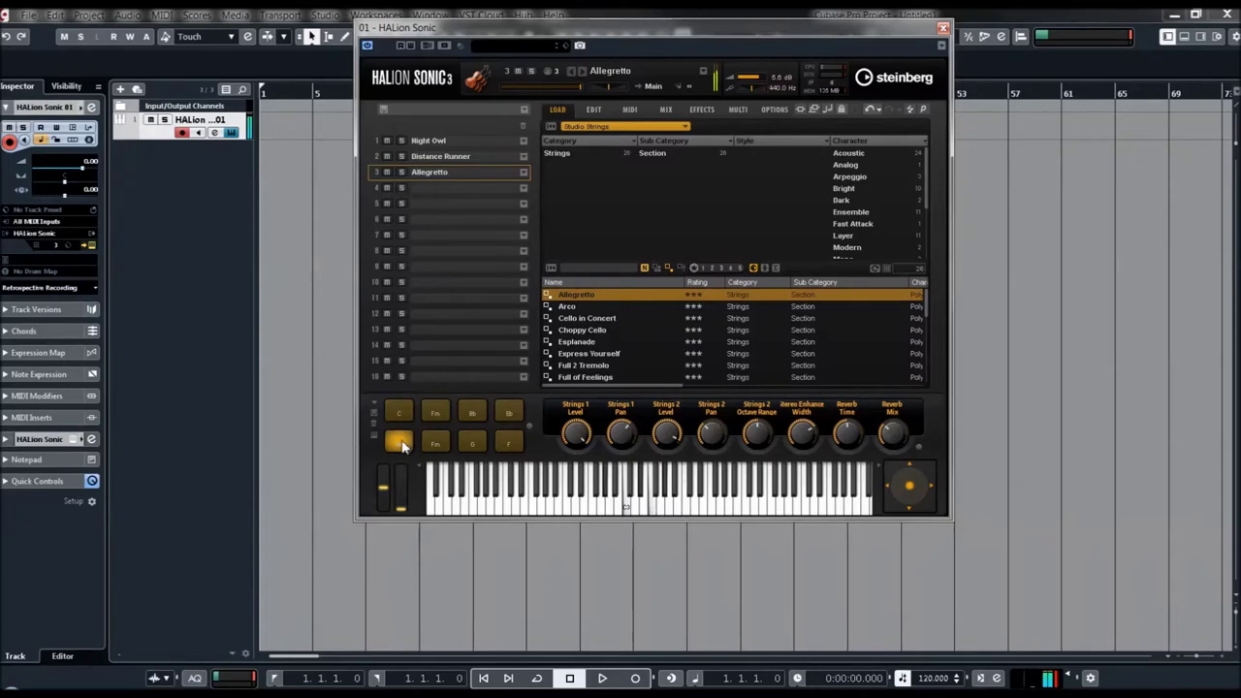
Step: Play Allegretto's lower-row Fm chord pad, and load the Arco preset into slot 3 to audition its Cm and Bb pads
left_click(435, 444)
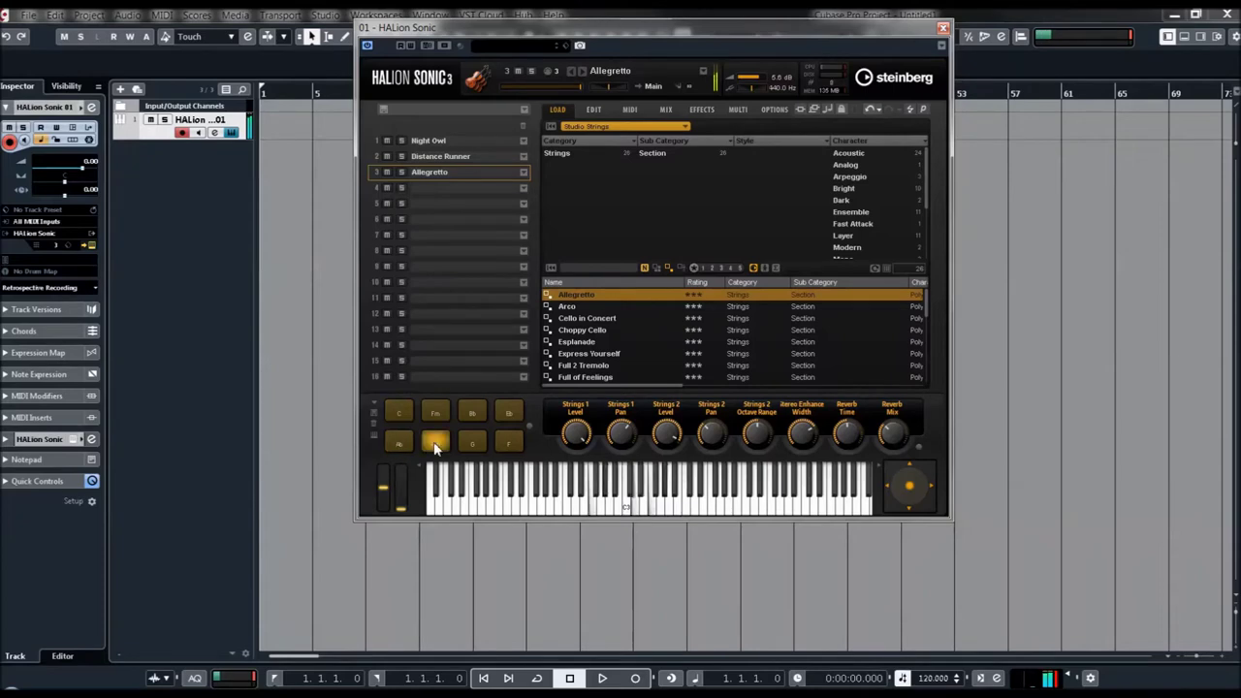
double_click(567, 309)
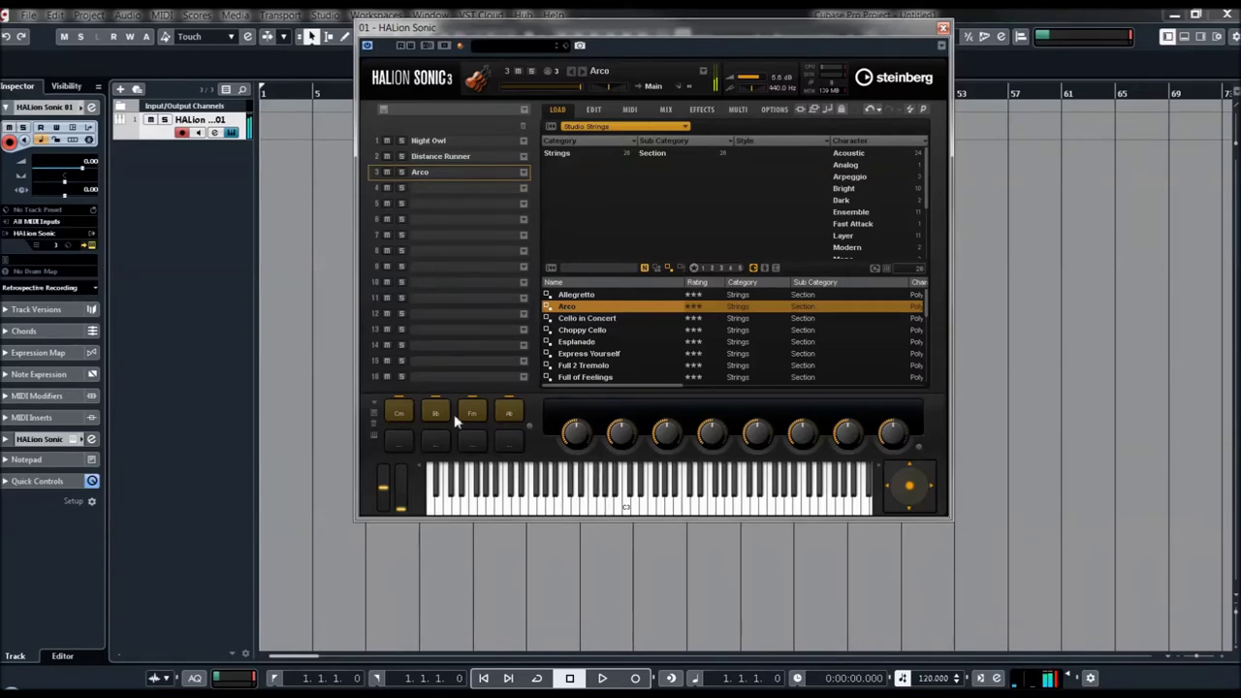
left_click(405, 416)
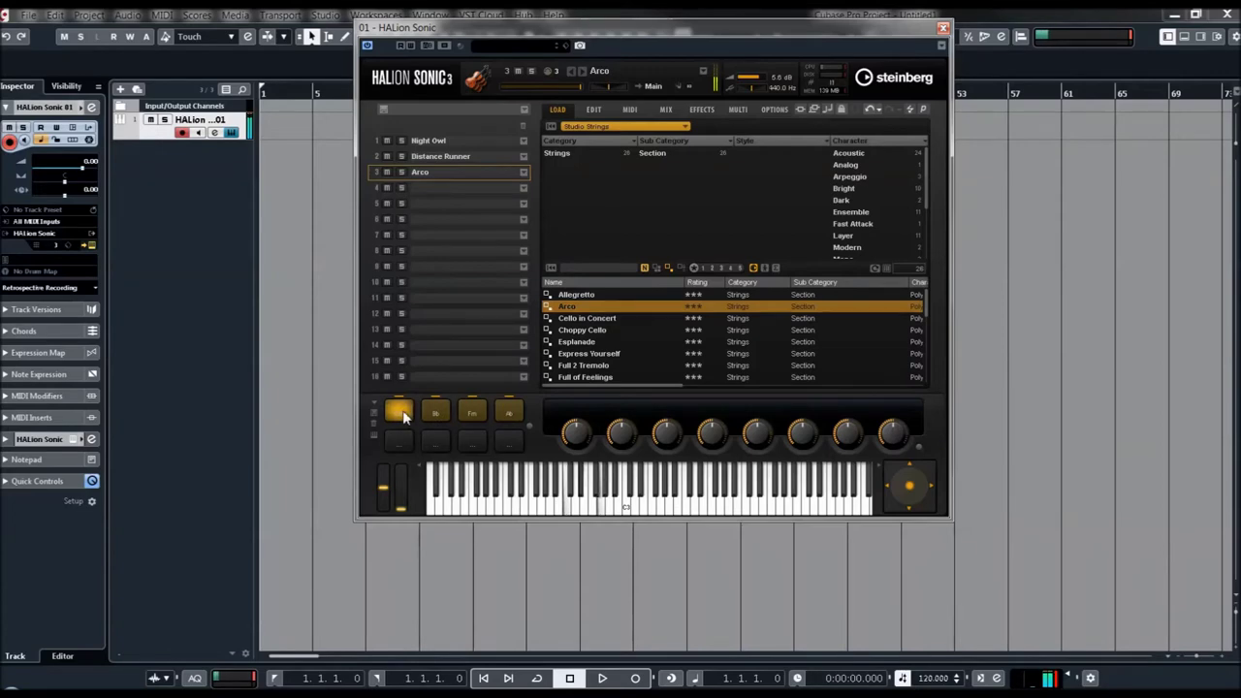
left_click(438, 411)
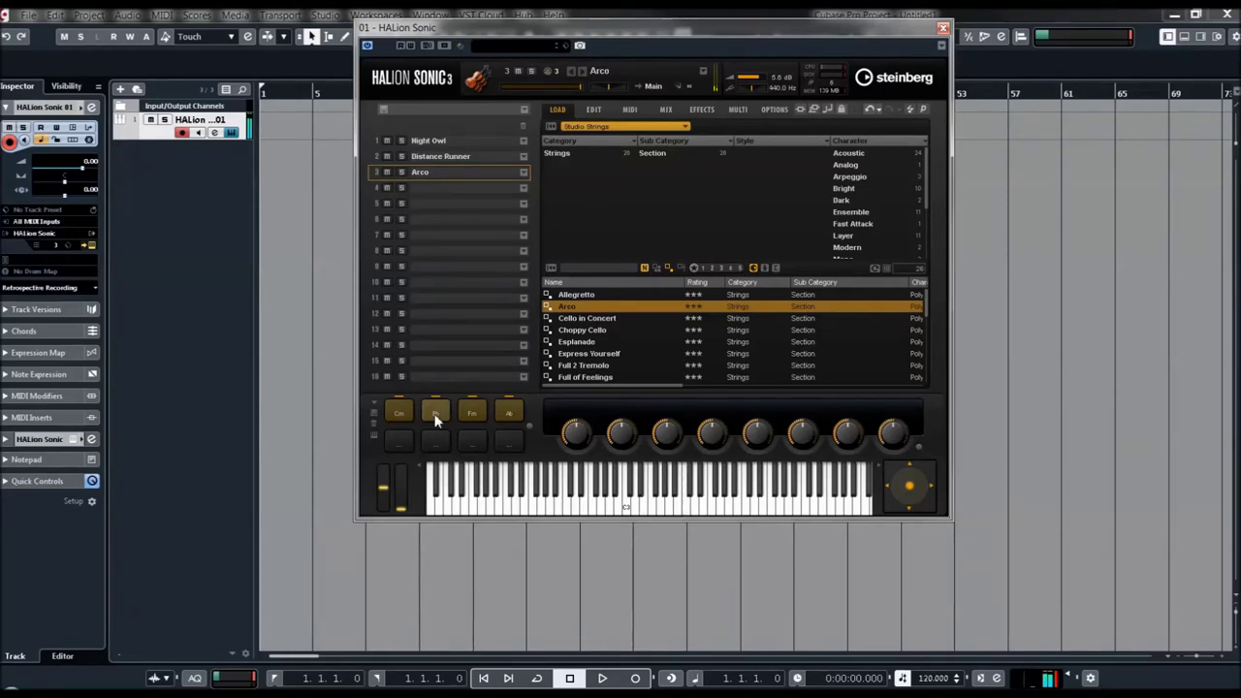
Step: Load the Cello in Concert preset into slot 3 and try the modulation wheel, pulling it down to its minimum
left_click(580, 320)
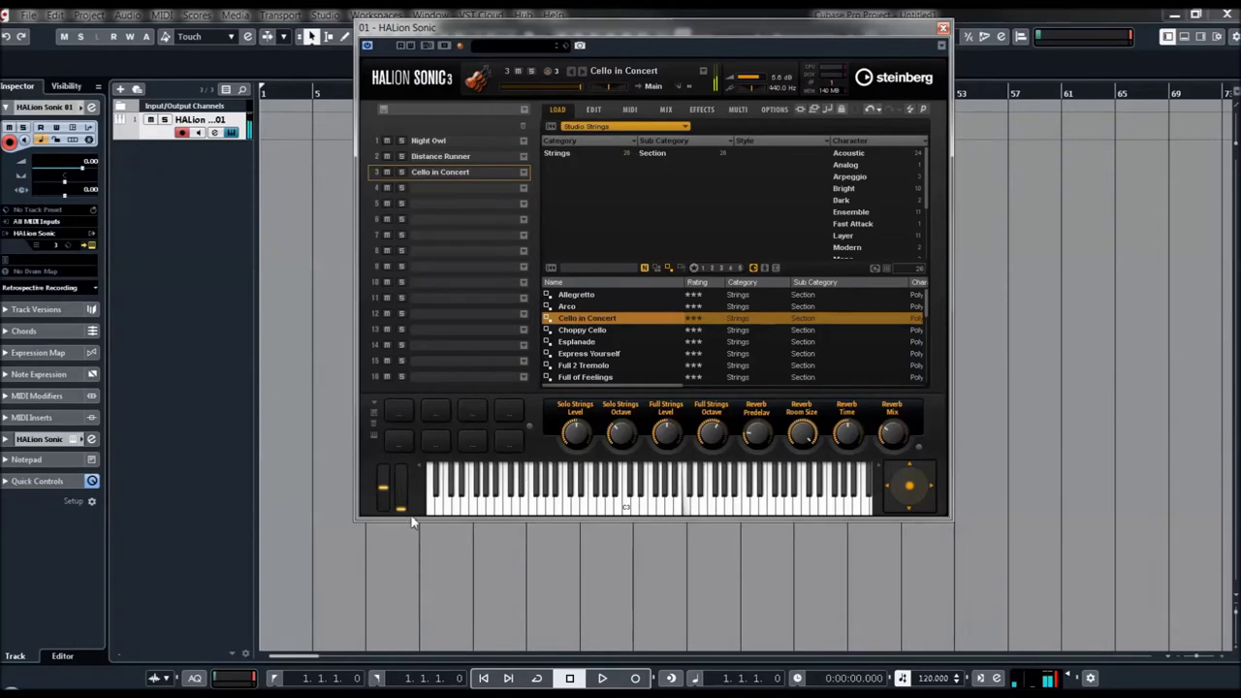
left_click_drag(402, 493, 421, 557)
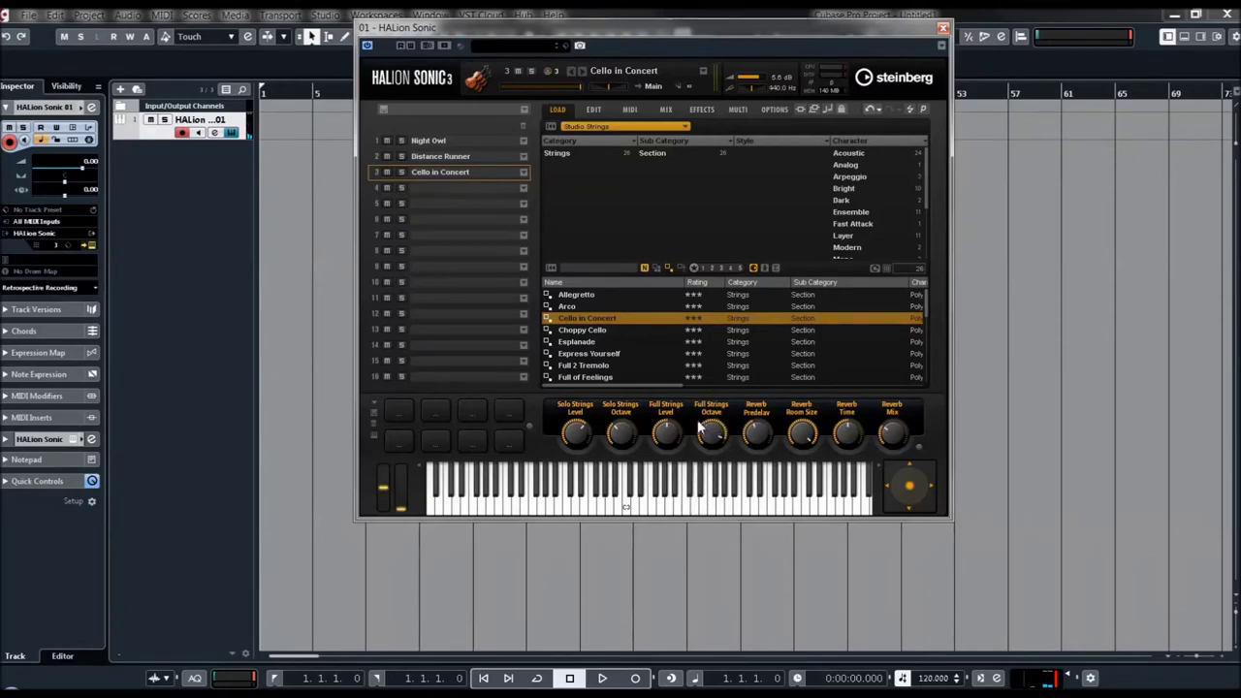
Step: Load the Choppy Cello preset into slot 3 and audition its Cm, Gm and Fm chord pads
left_click(574, 330)
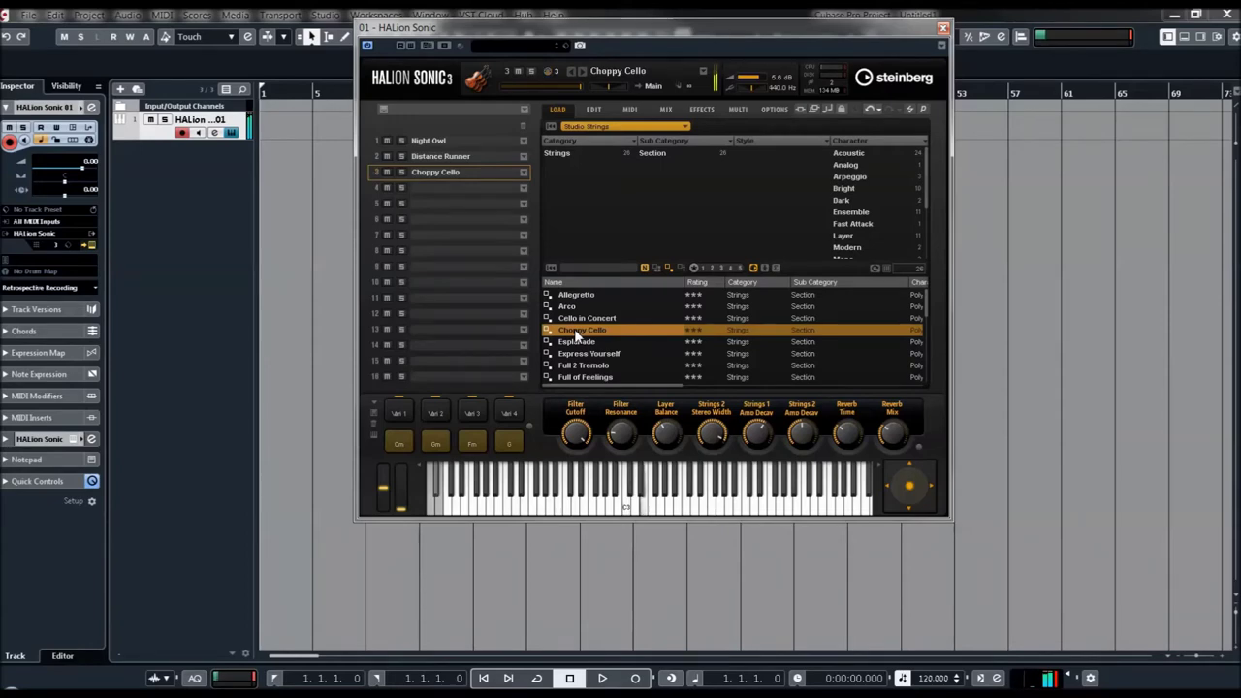
left_click(403, 446)
left_click(401, 445)
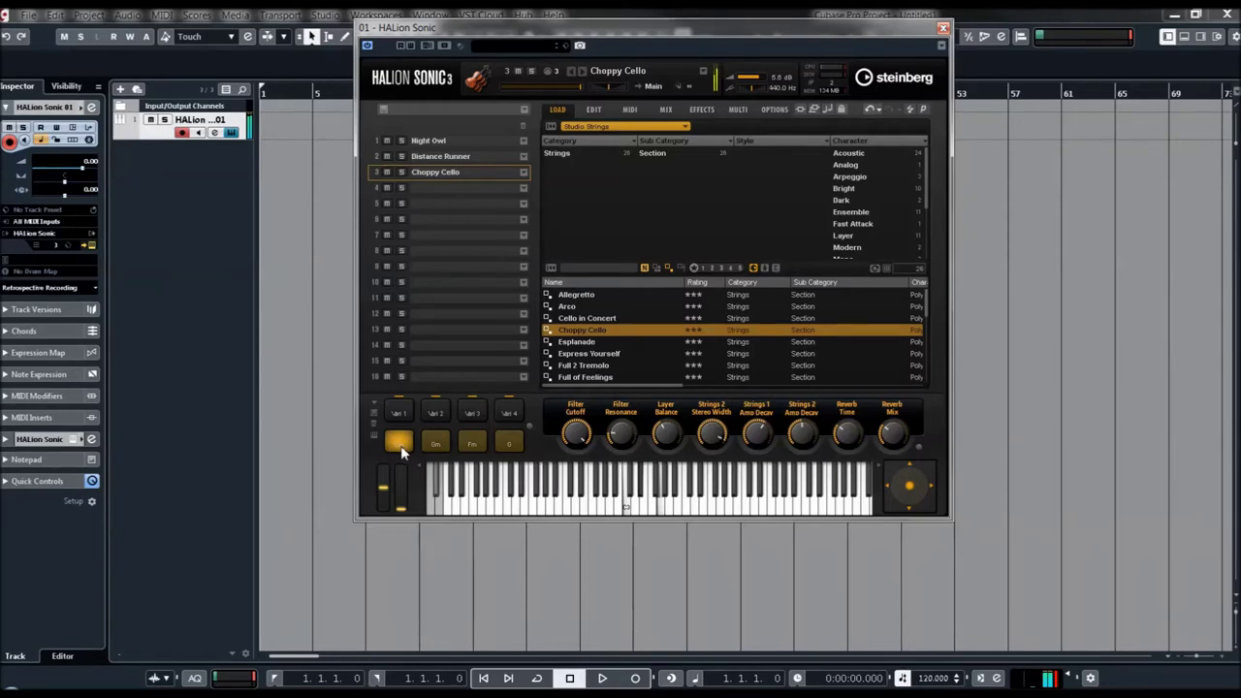
left_click(435, 446)
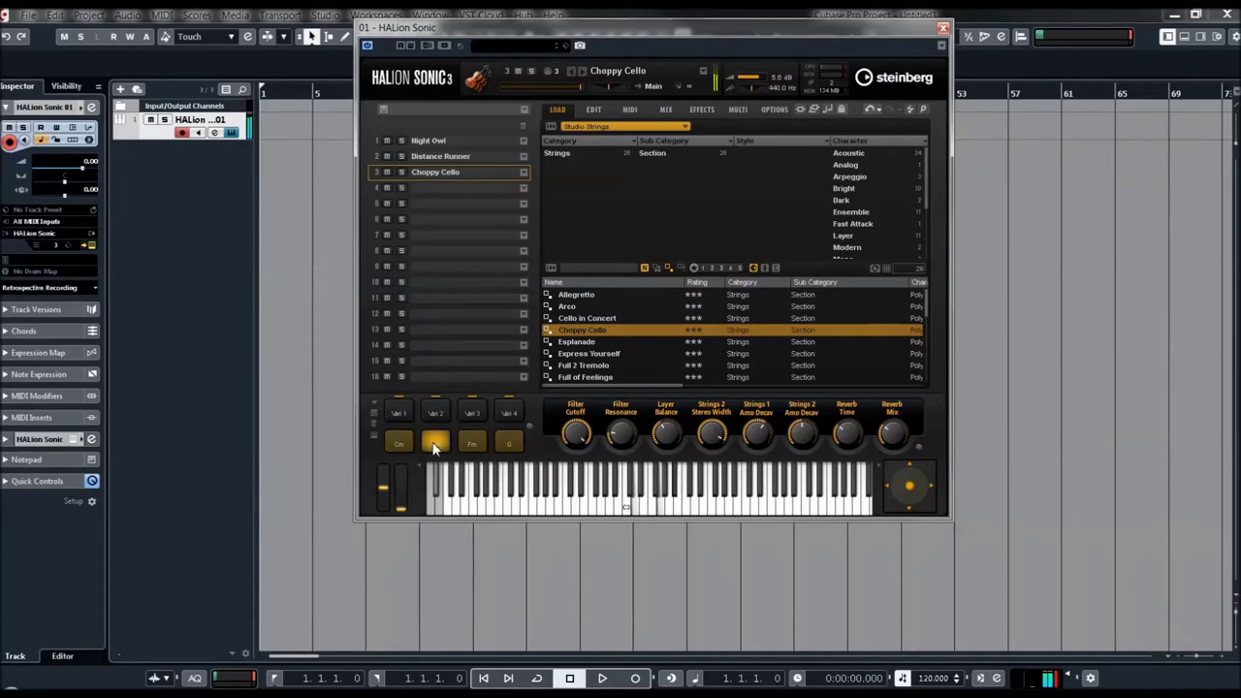
left_click(474, 443)
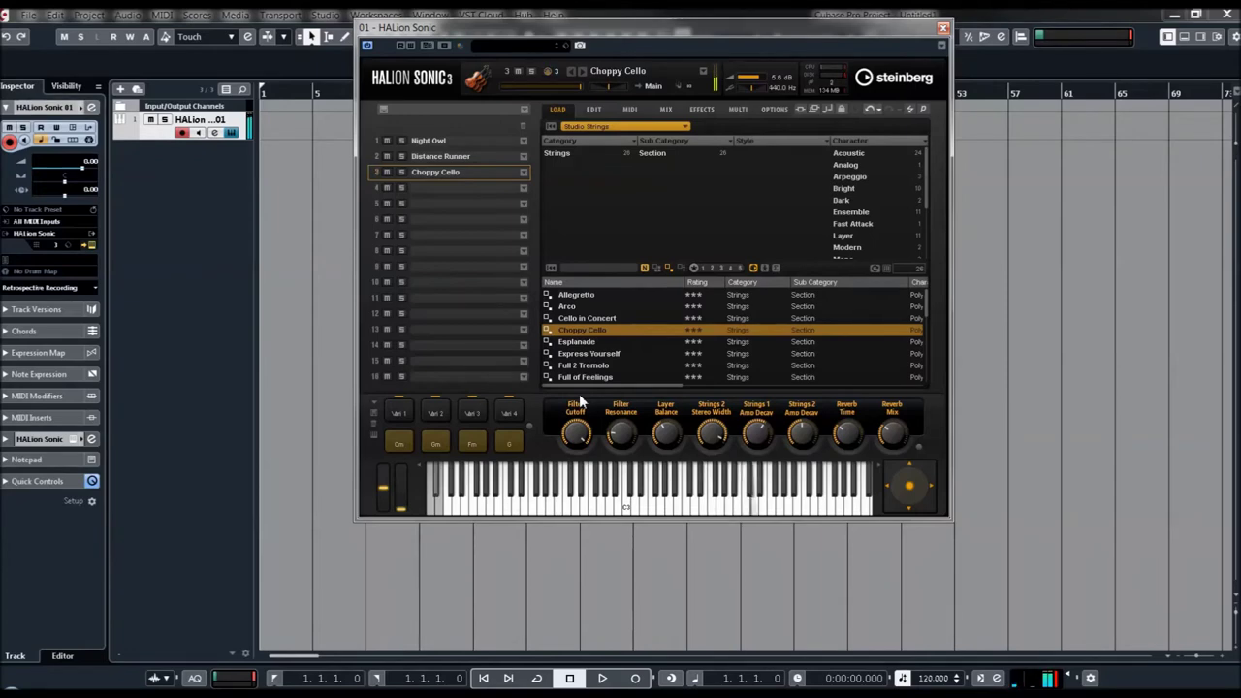
Step: Audition the Esplanade, Full 2 Tremolo, Golden Days and Init Studio Strings presets one after another in slot 3
left_click(589, 343)
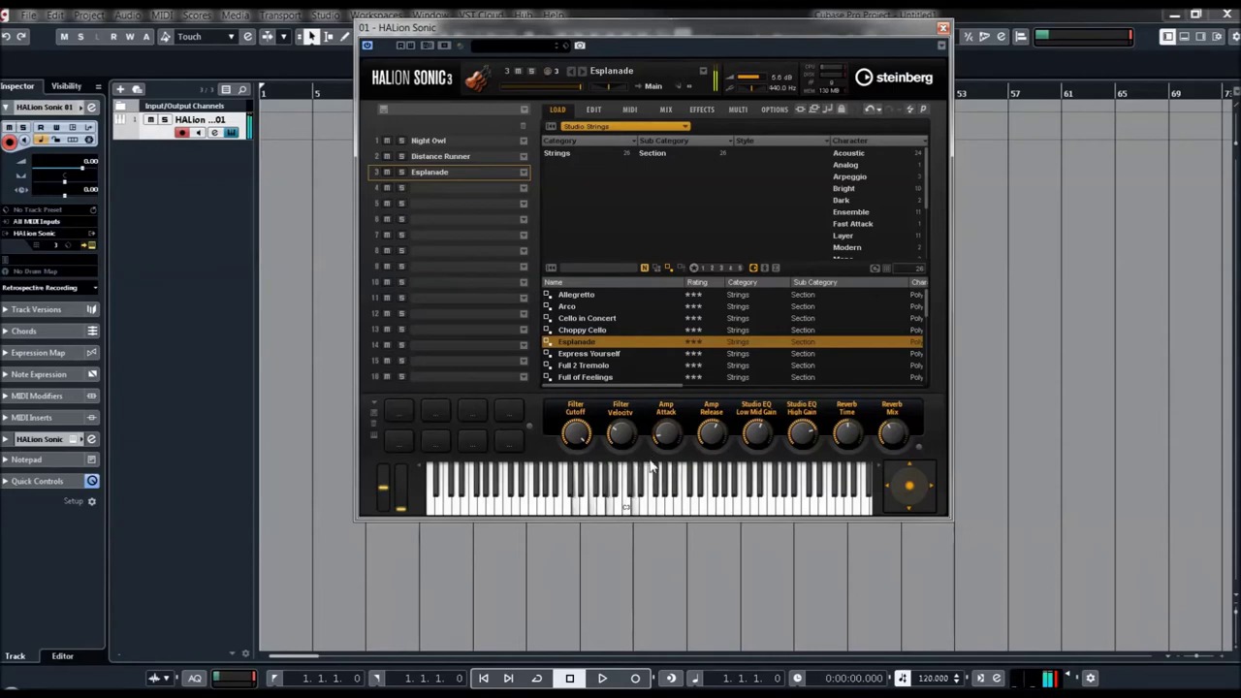
left_click(582, 366)
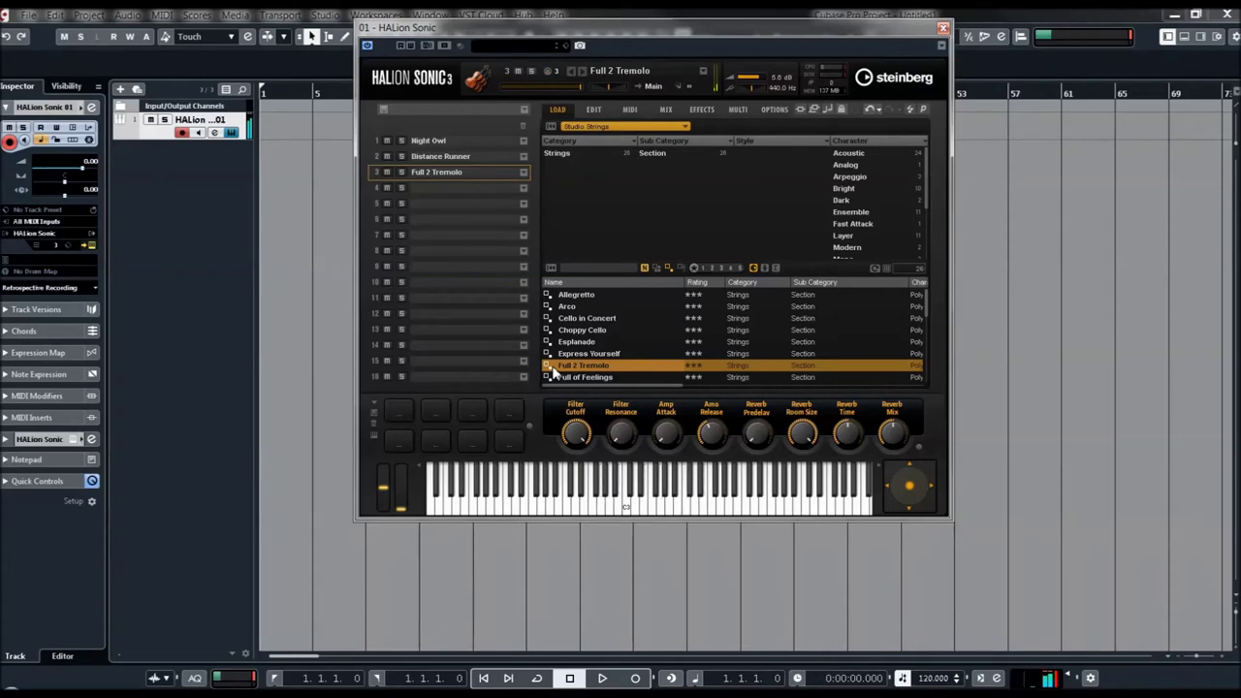
scroll(669, 355, "down", 2)
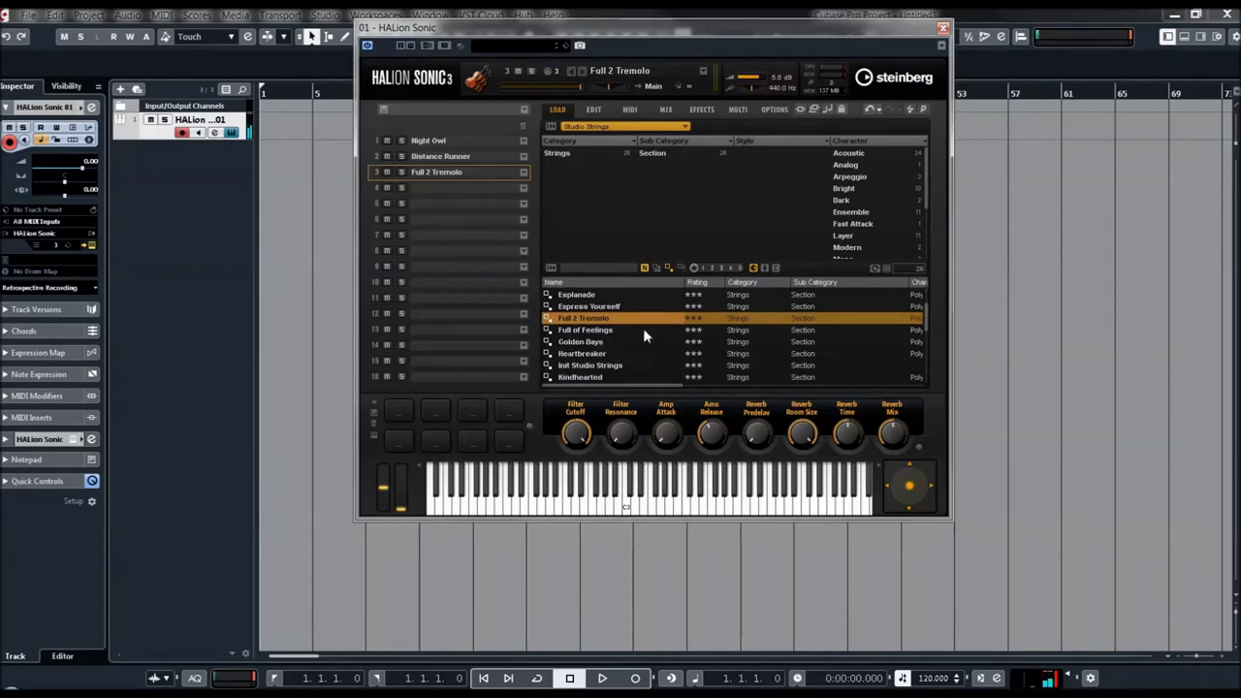
left_click(594, 344)
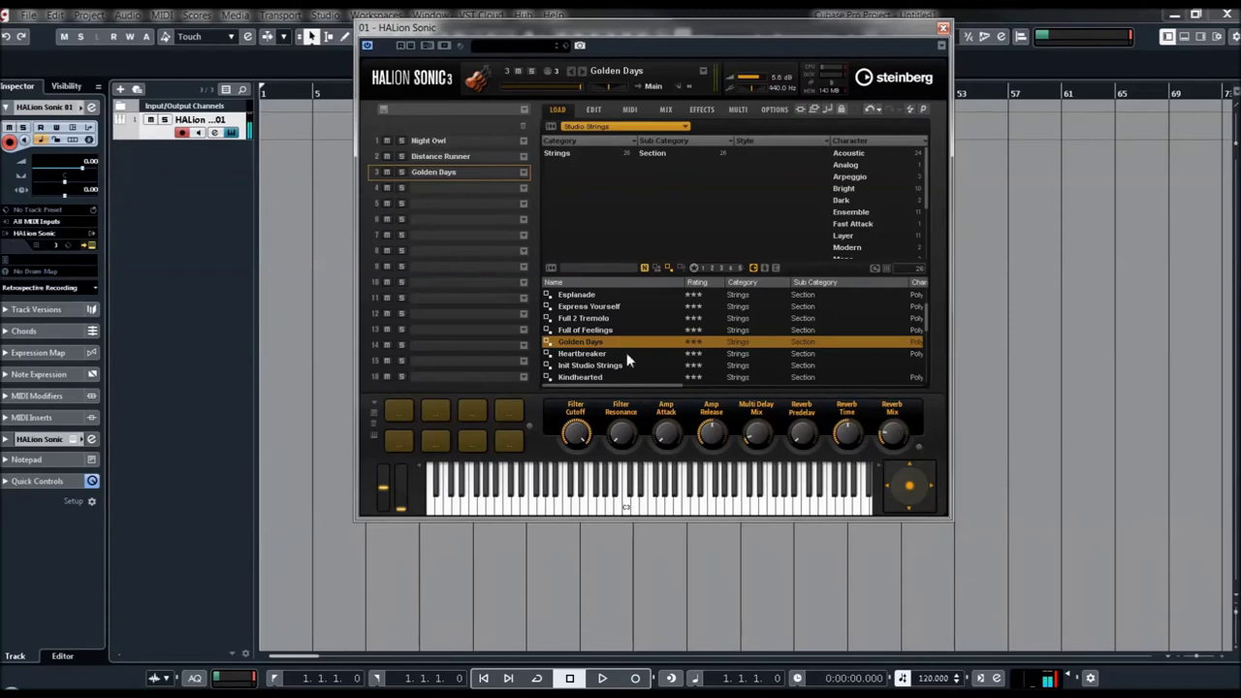
left_click(579, 366)
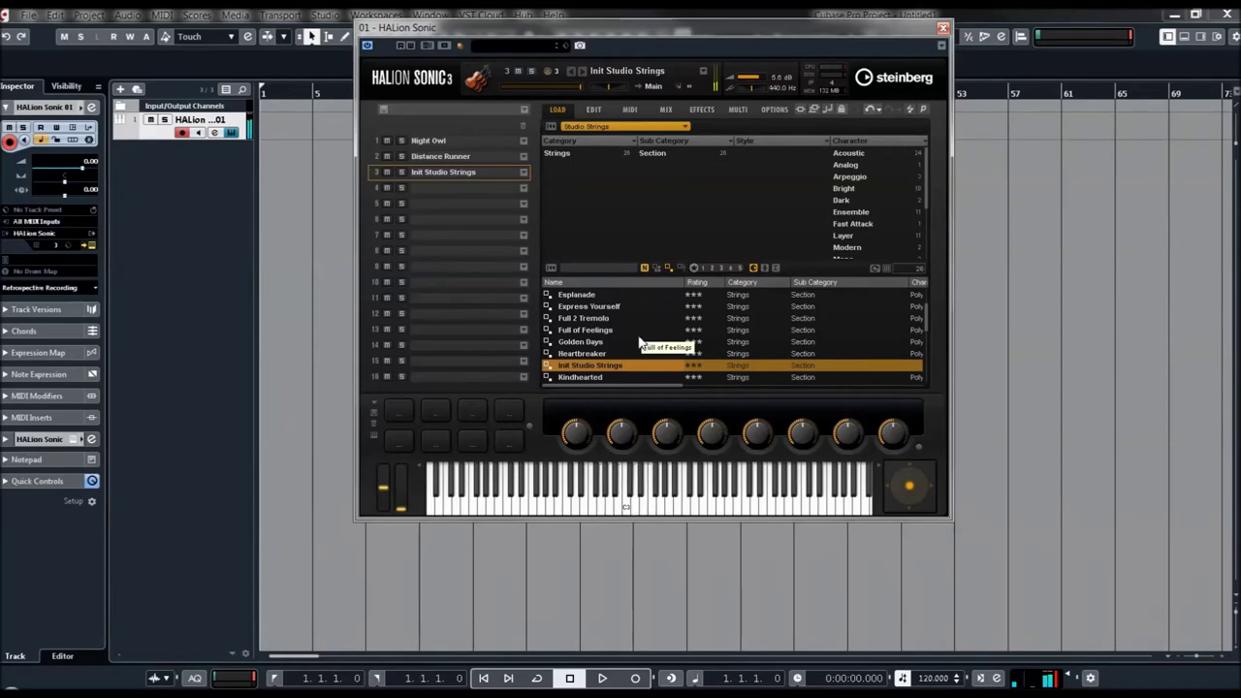
Step: Audition the Lively Solo, Love Songs, Melodrama and Passionate presets one after another in slot 3
scroll(640, 341, "down", 1)
left_click(582, 344)
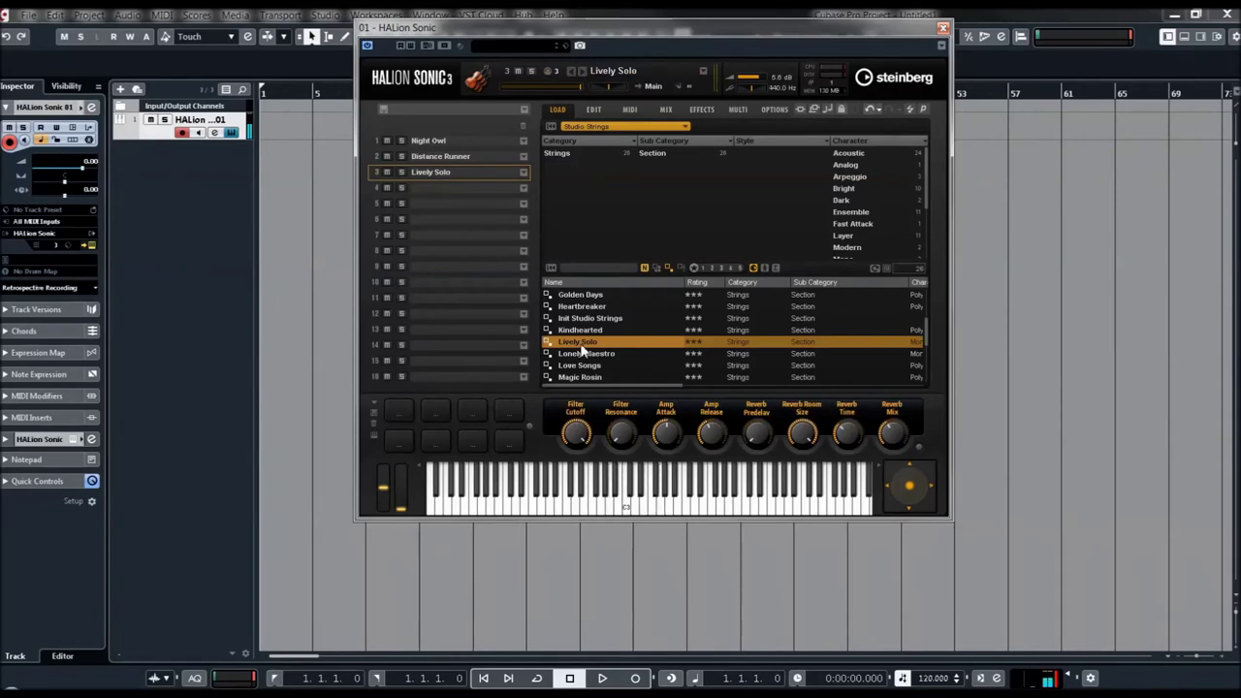
scroll(592, 346, "down", 2)
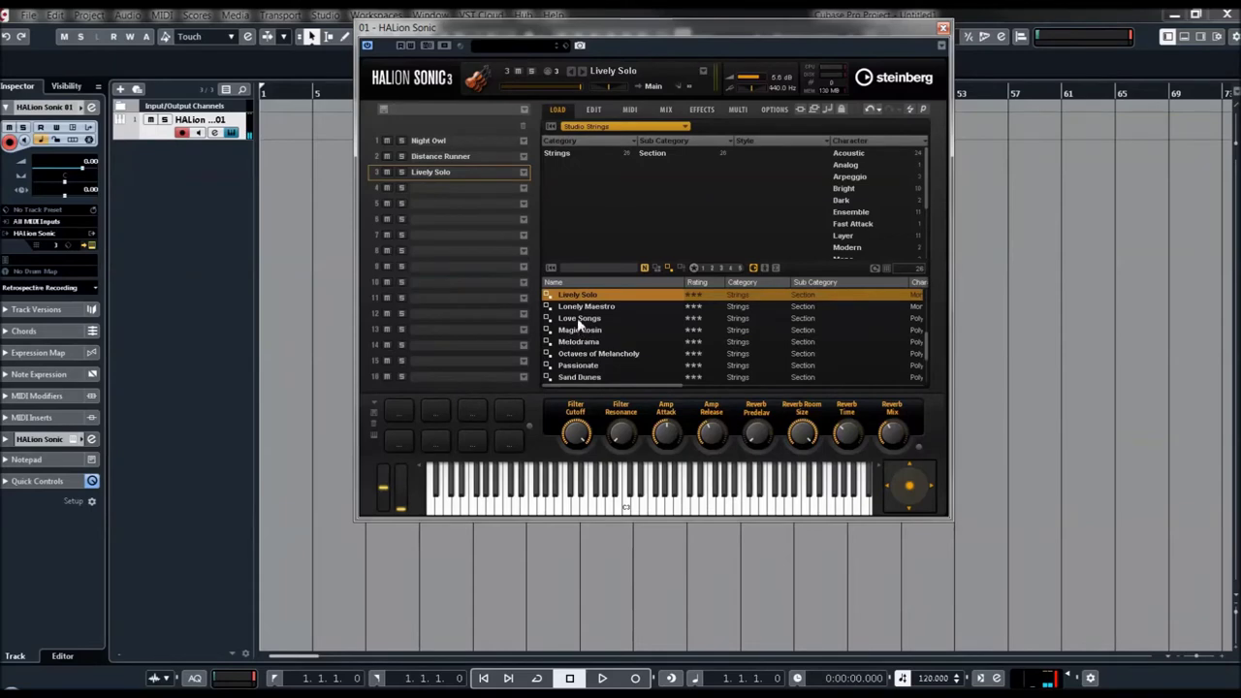
double_click(579, 320)
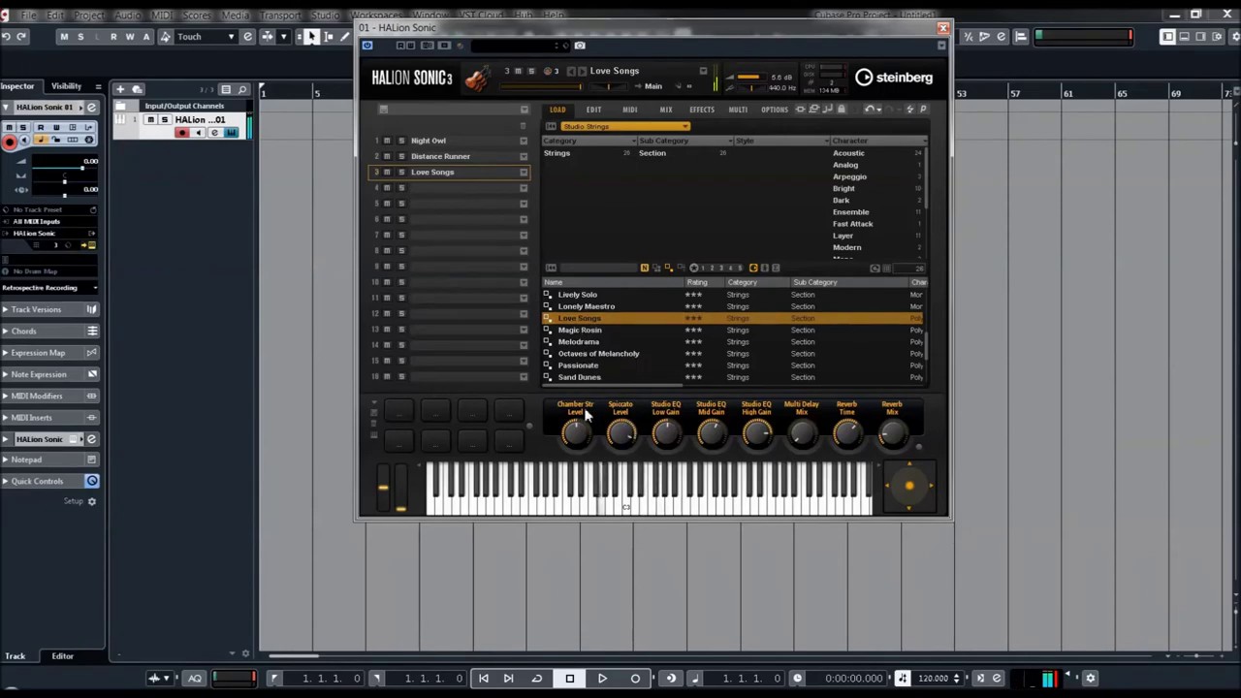
left_click(571, 346)
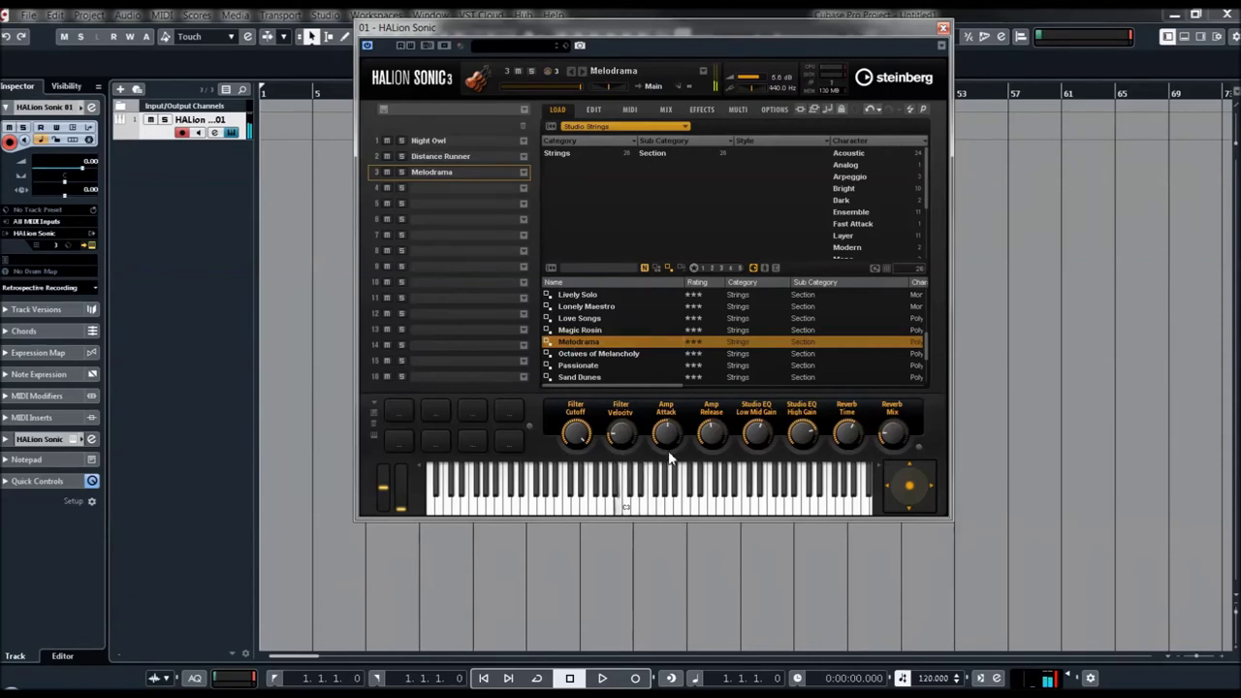
left_click(591, 368)
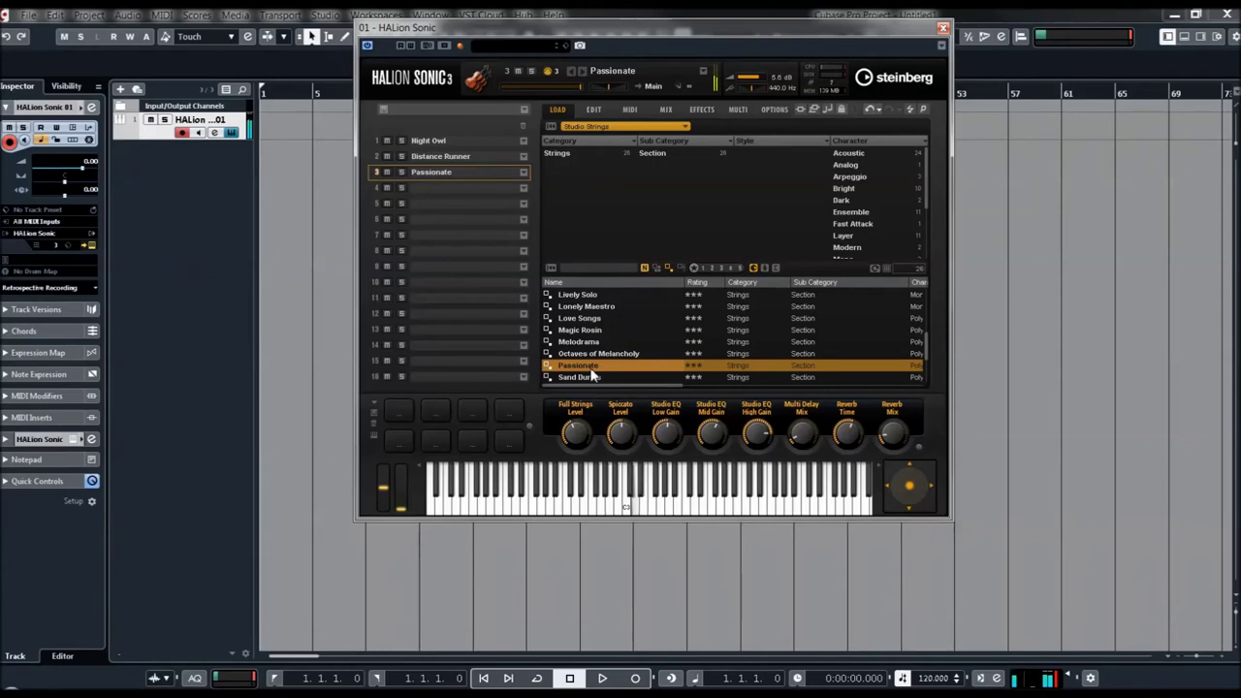
Step: Audition the Shadow Lands, Spacious Pizzicatos and Surrealism presets one after another in slot 3
scroll(593, 374, "down", 2)
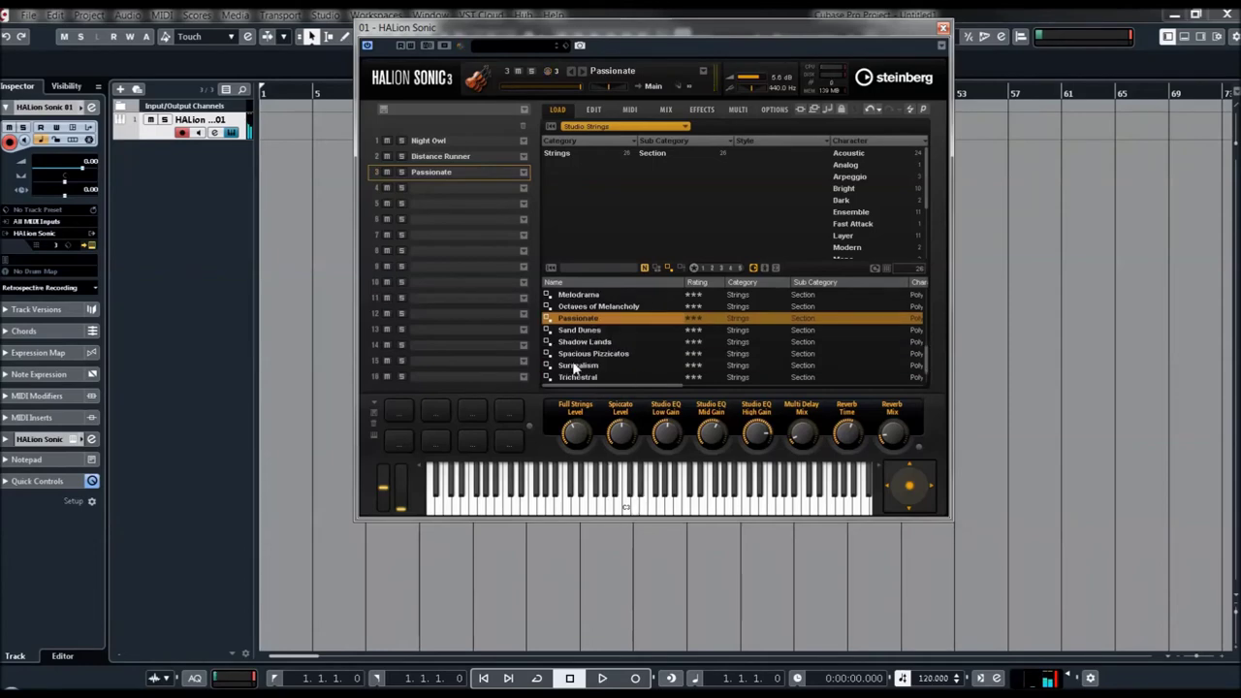
left_click(582, 342)
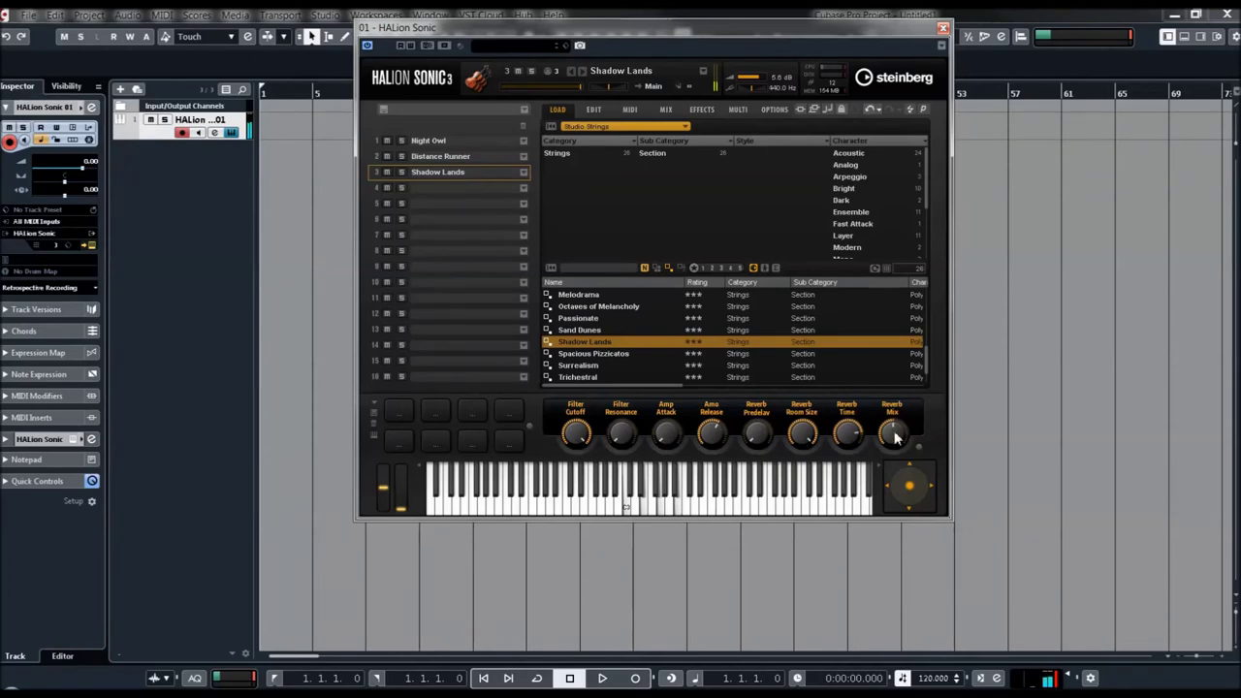
left_click(580, 355)
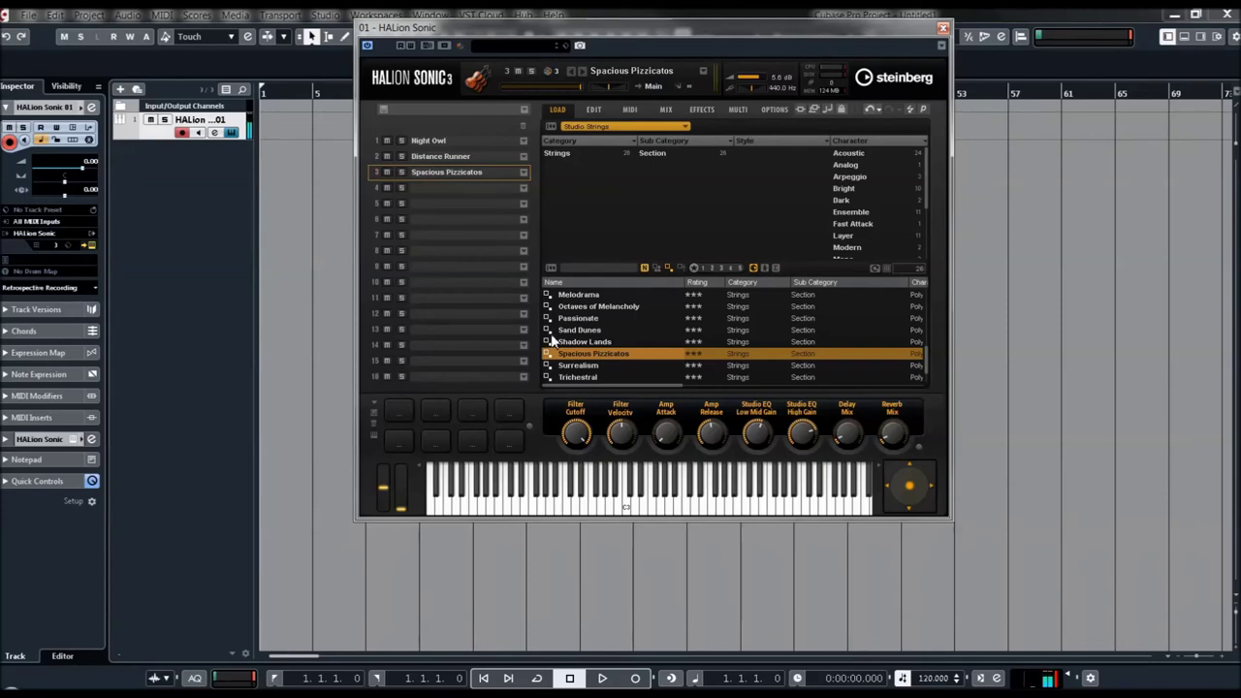
double_click(586, 367)
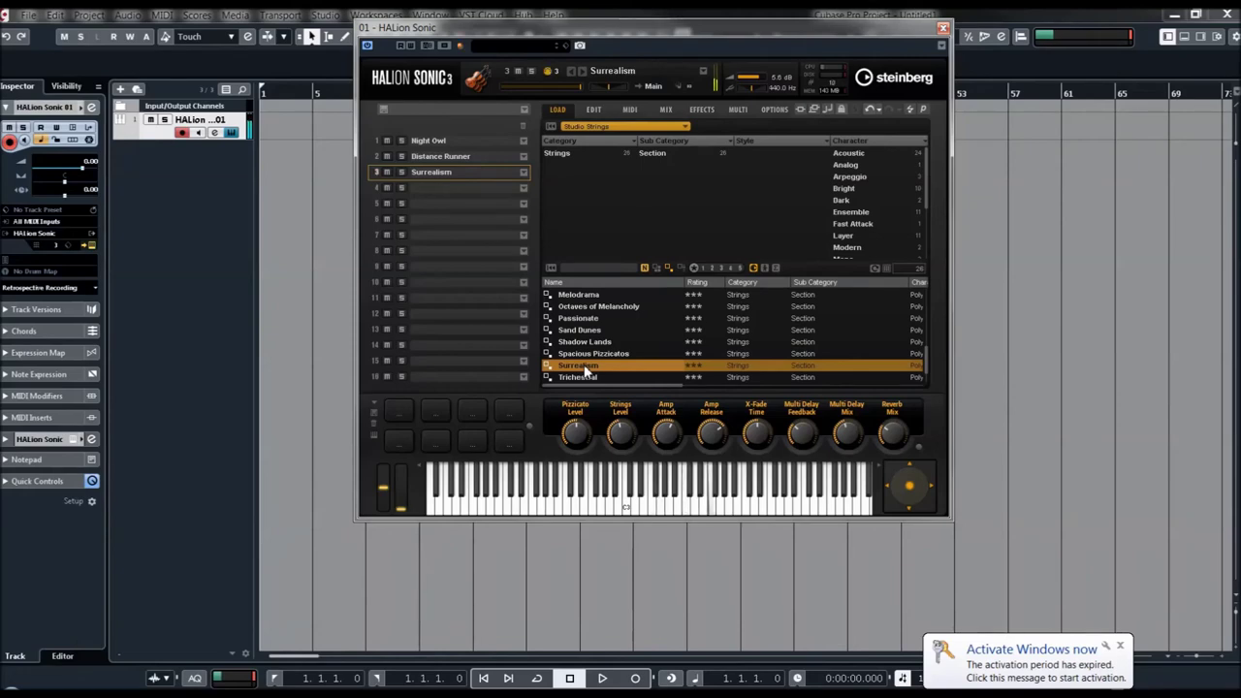
Step: Load the Trichestral preset into slot 3 and raise the modulation wheel to its maximum to hear the effect
scroll(584, 366, "down", 1)
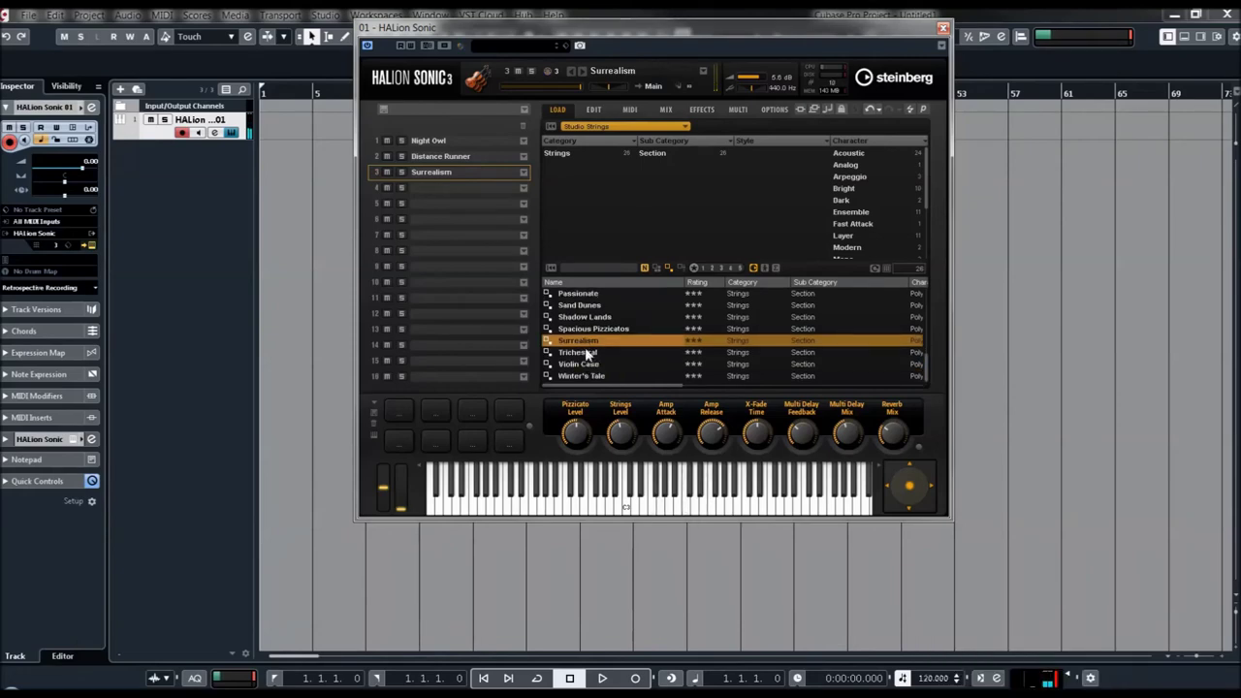
left_click(577, 353)
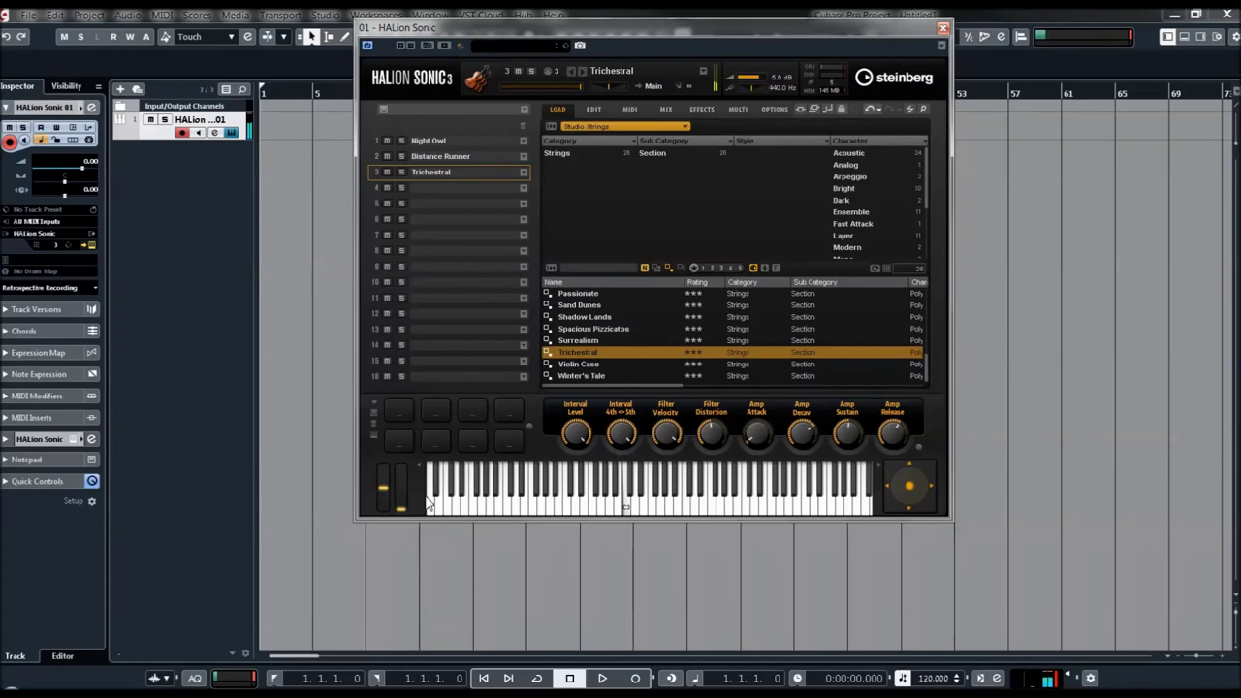
left_click_drag(411, 499, 403, 469)
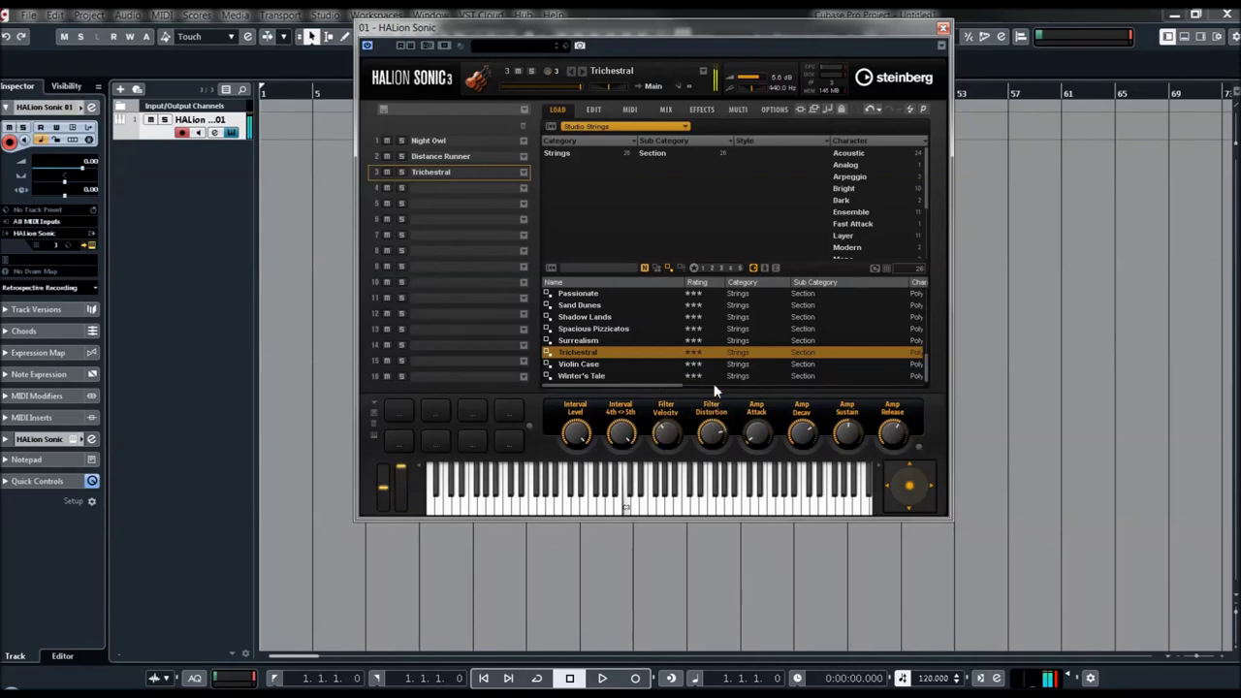
Step: Audition the Violin Case preset in slot 3 and replace it with Winter's Tale
left_click(579, 366)
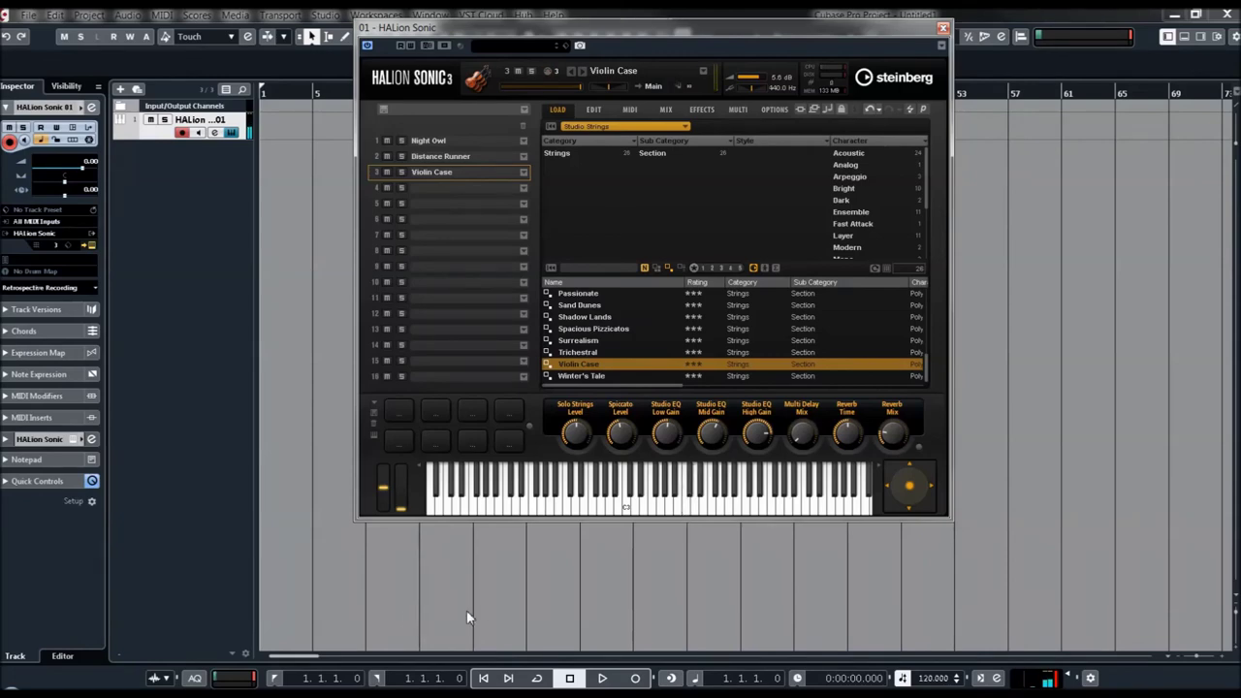
left_click(579, 378)
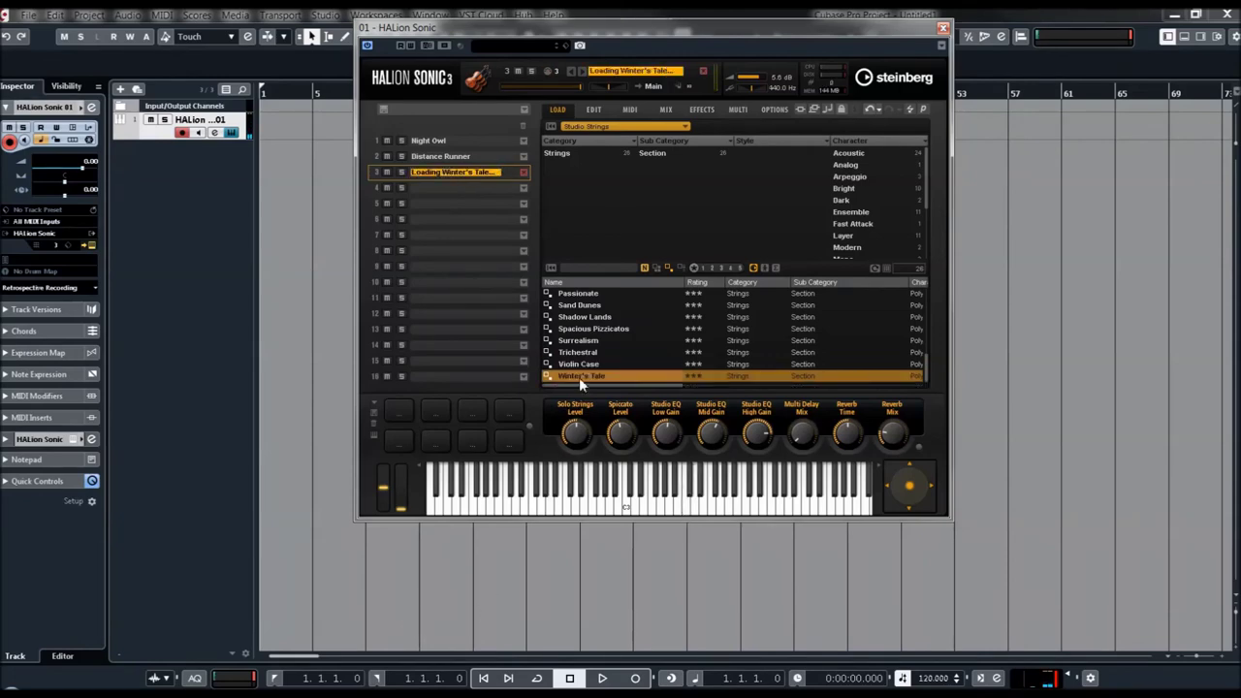